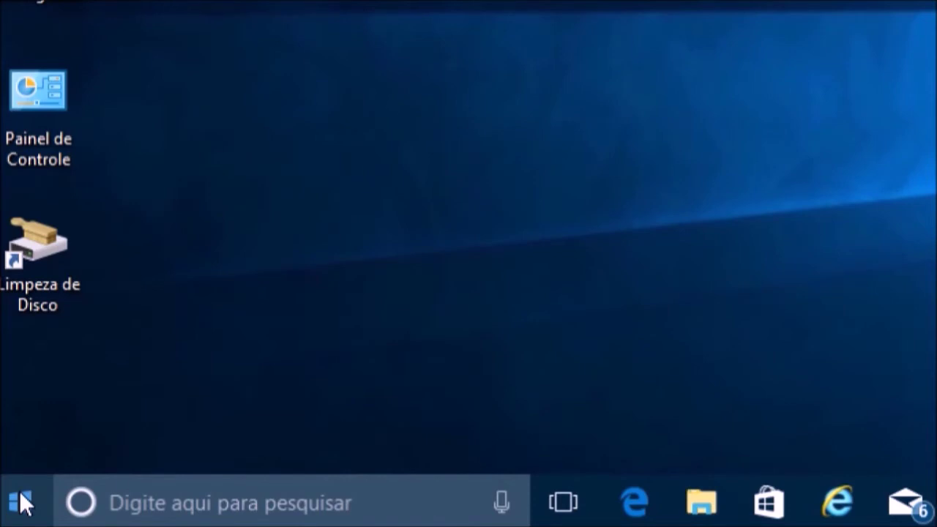
Open the Personalização section of the Windows settings
right_click(22, 503)
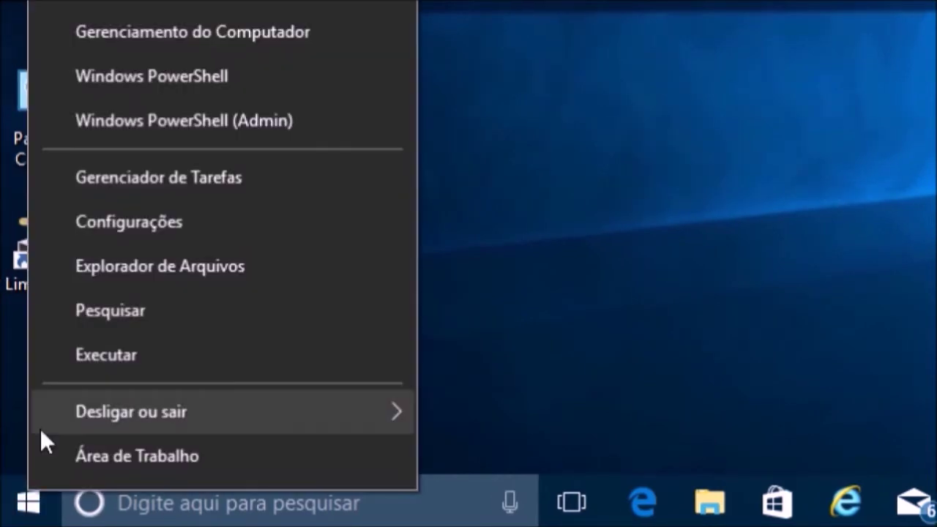
left_click(74, 227)
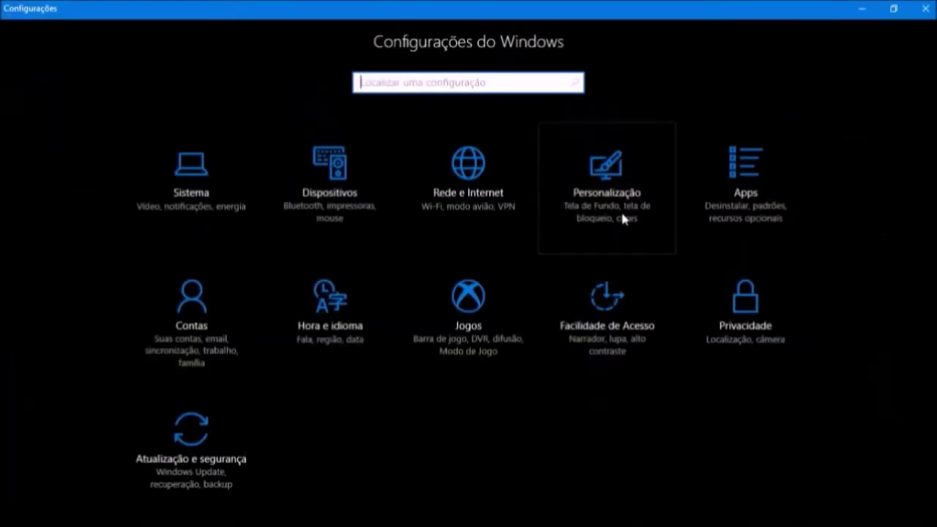
left_click(622, 214)
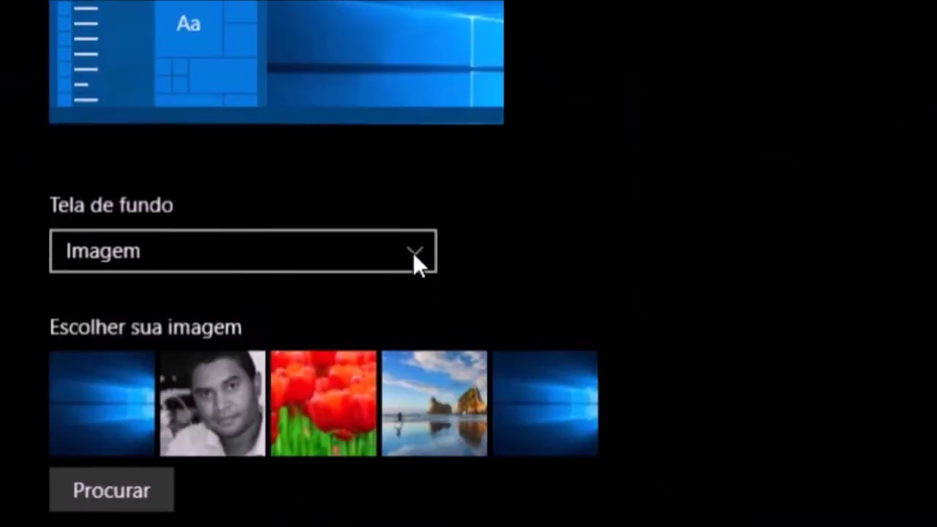
Set the desktop background to Cor sólida and choose bright red in the top row of swatches
left_click(414, 256)
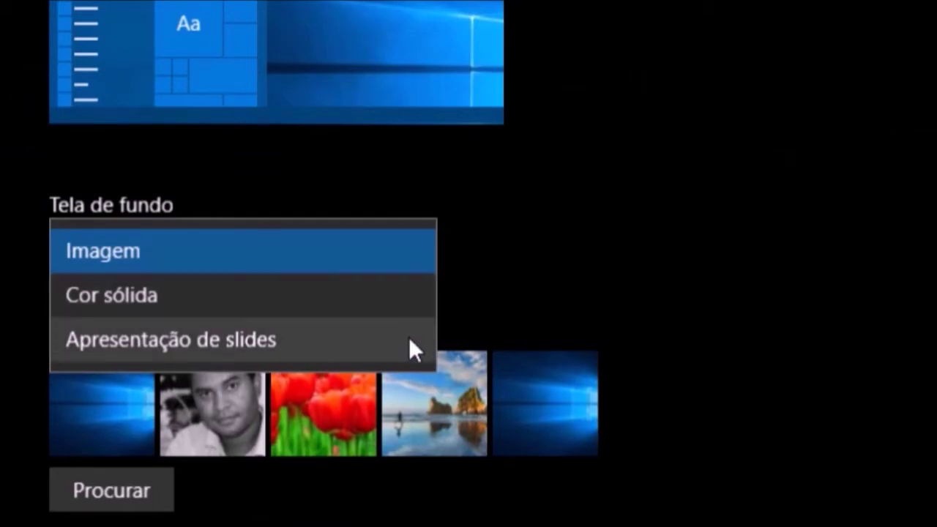
left_click(399, 296)
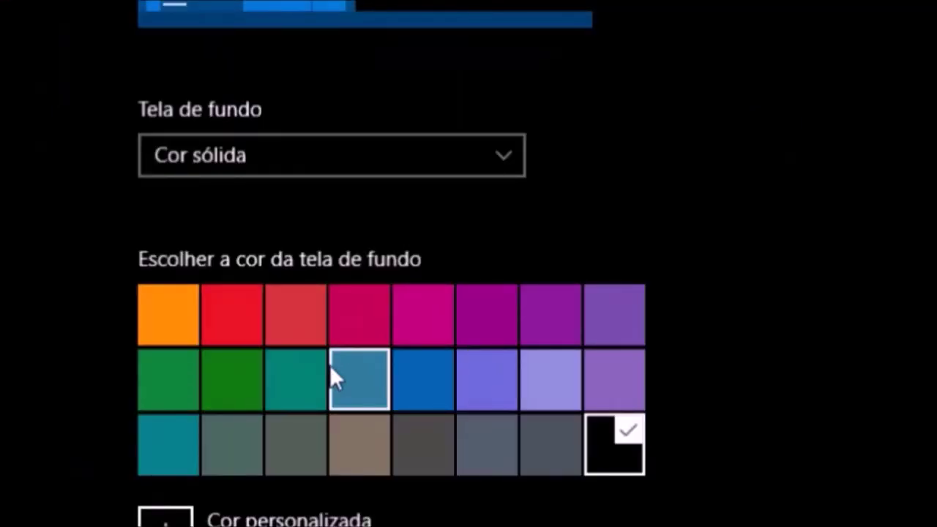
left_click(241, 336)
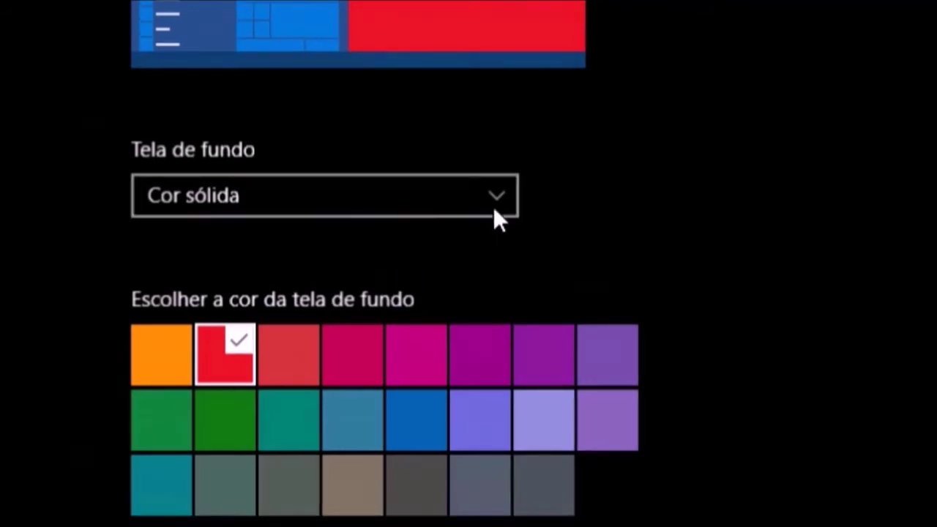
Change the background to Imagem, choose the beach picture and set its fit to Lado a lado
left_click(493, 196)
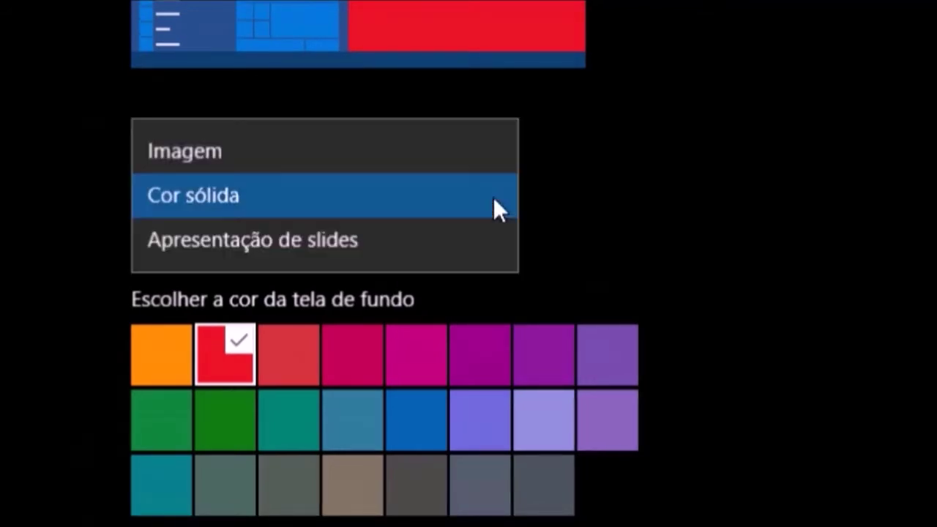
left_click(492, 146)
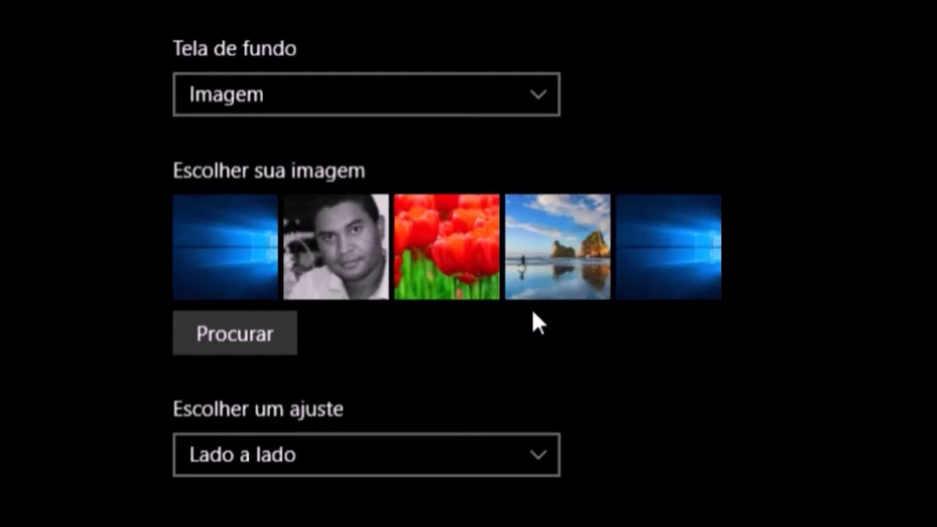
left_click(547, 253)
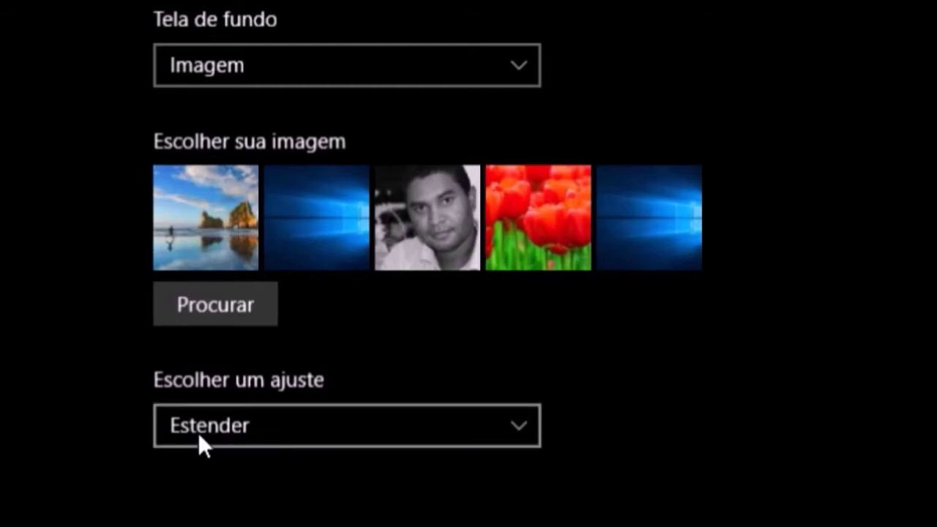
left_click(518, 426)
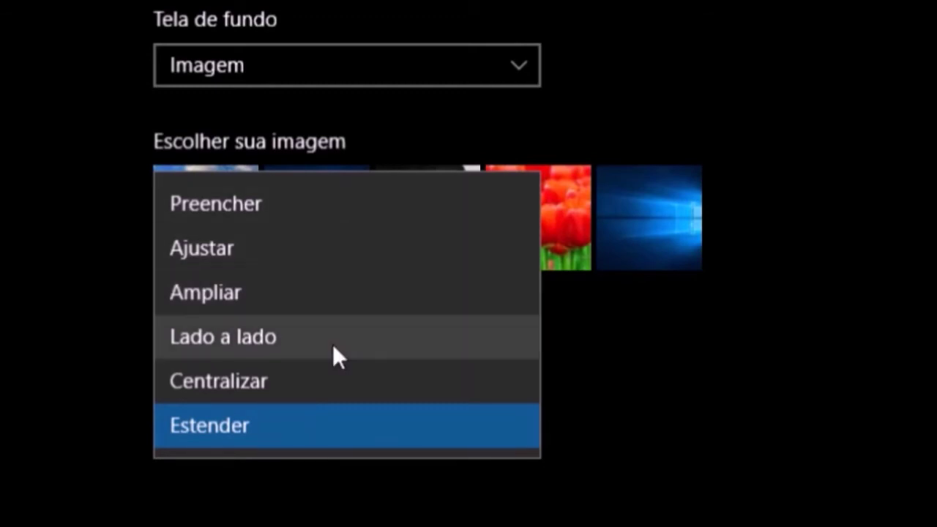
left_click(299, 337)
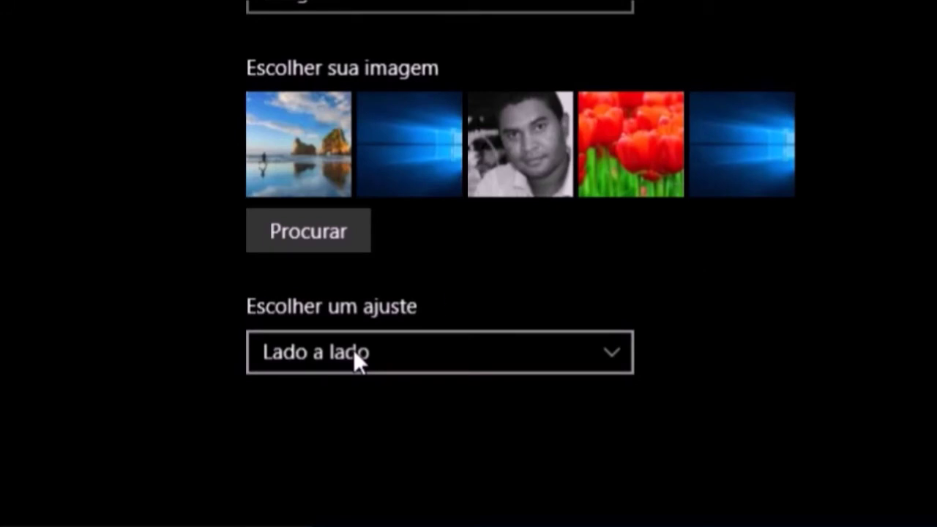
Set the recent picture "minha foto35" as the desktop background from File Explorer, and view the fit options in Settings
right_click(501, 174)
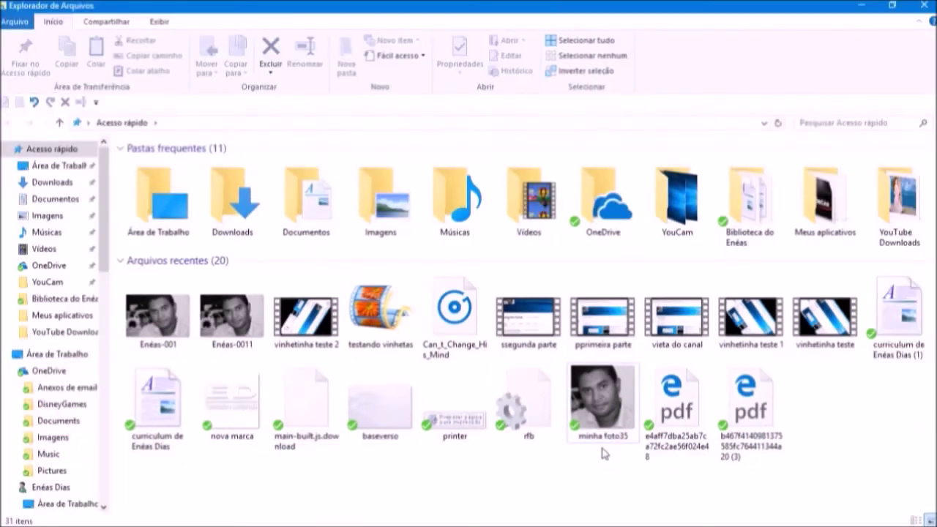
left_click(600, 405)
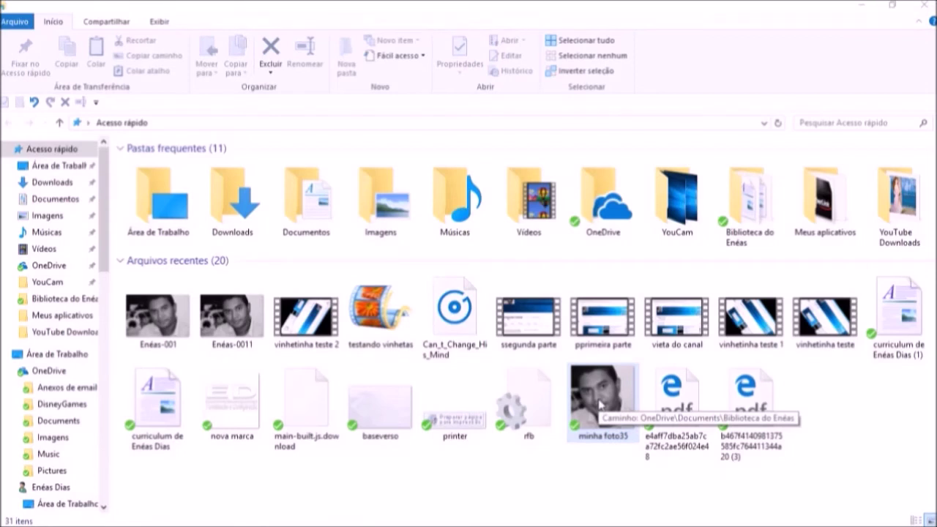
right_click(601, 405)
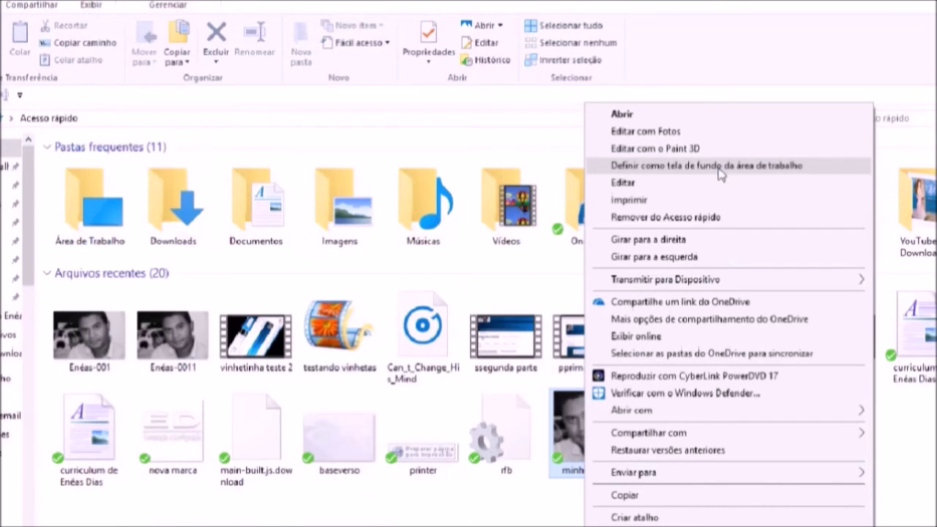
left_click(721, 173)
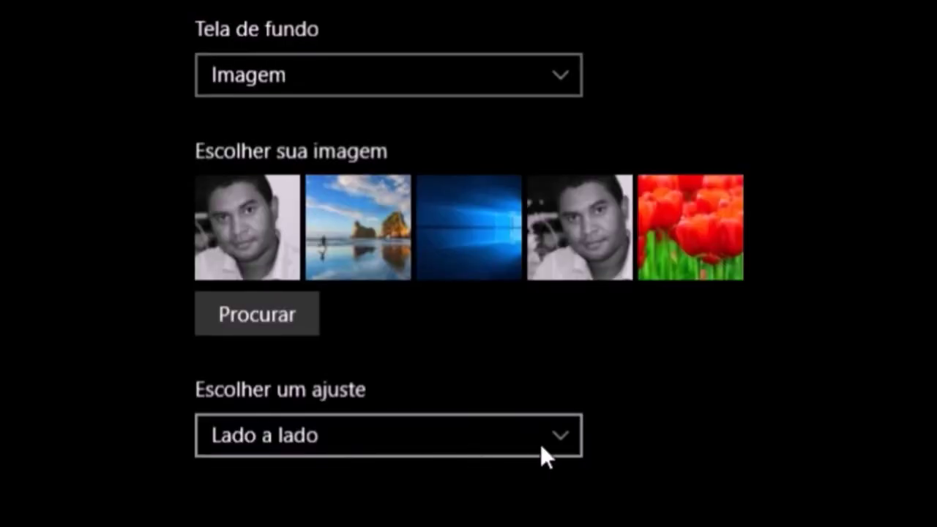
left_click(563, 435)
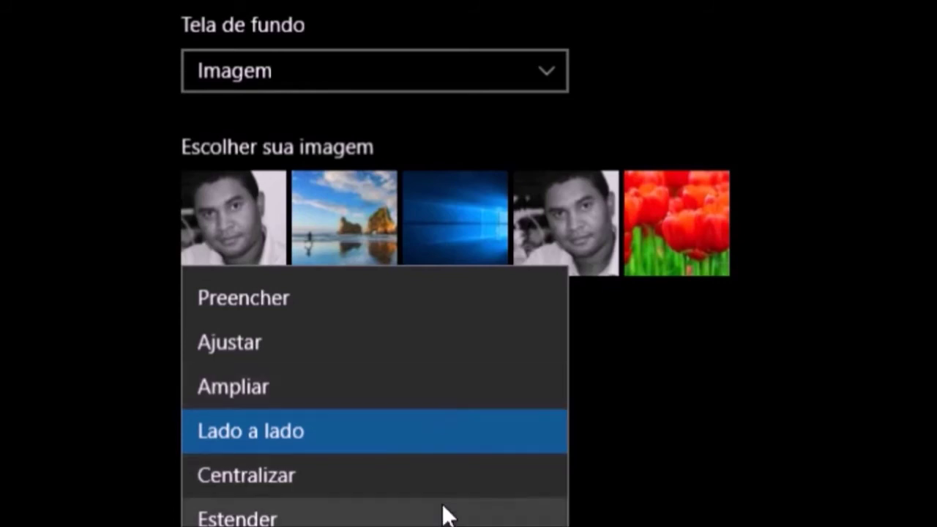
left_click(612, 314)
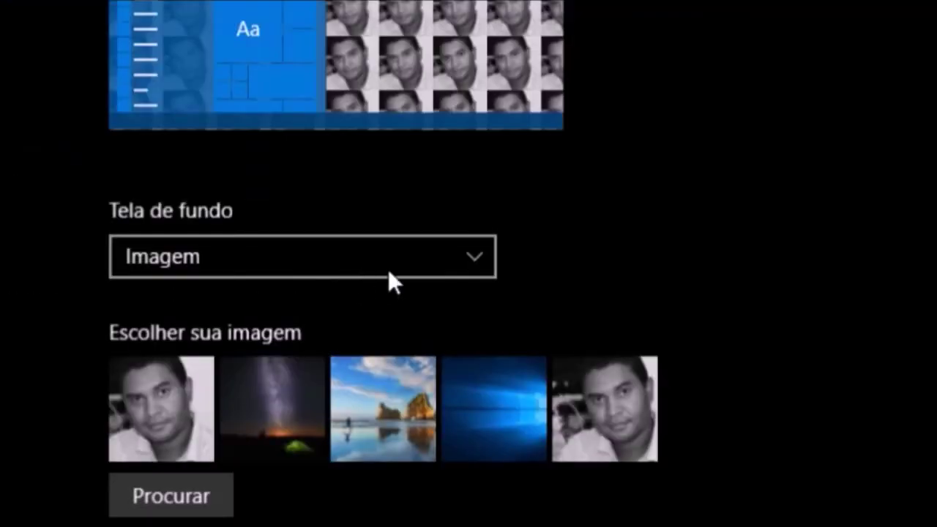
Switch the background type to Apresentação de slides and set its fit to Estender
left_click(475, 265)
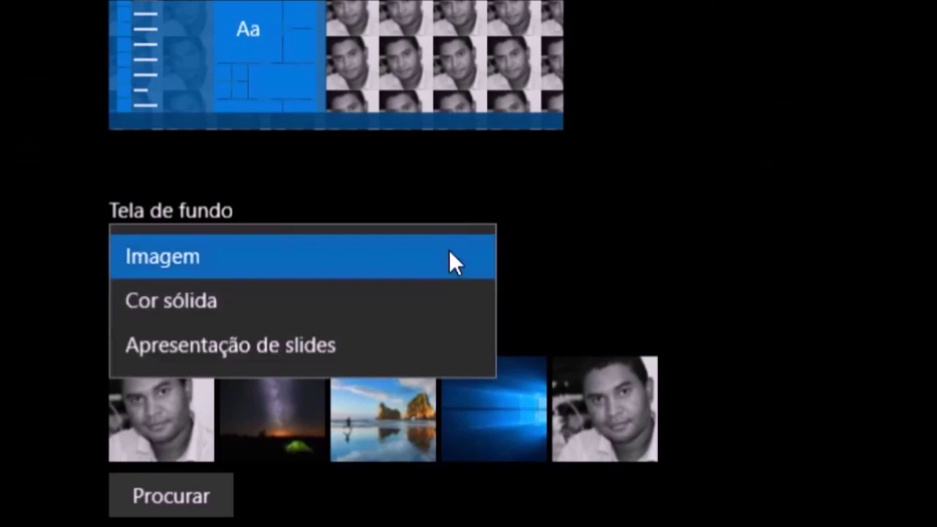
left_click(436, 340)
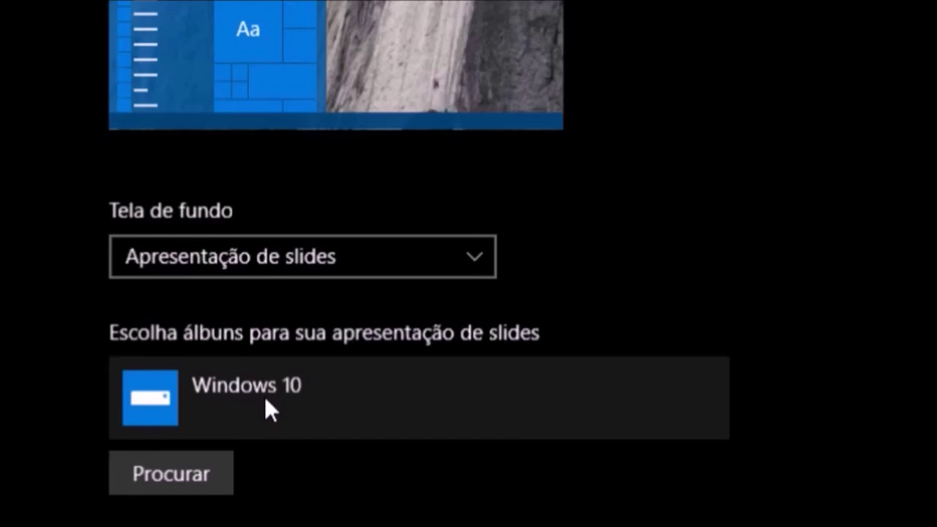
scroll(265, 396, "down", 5)
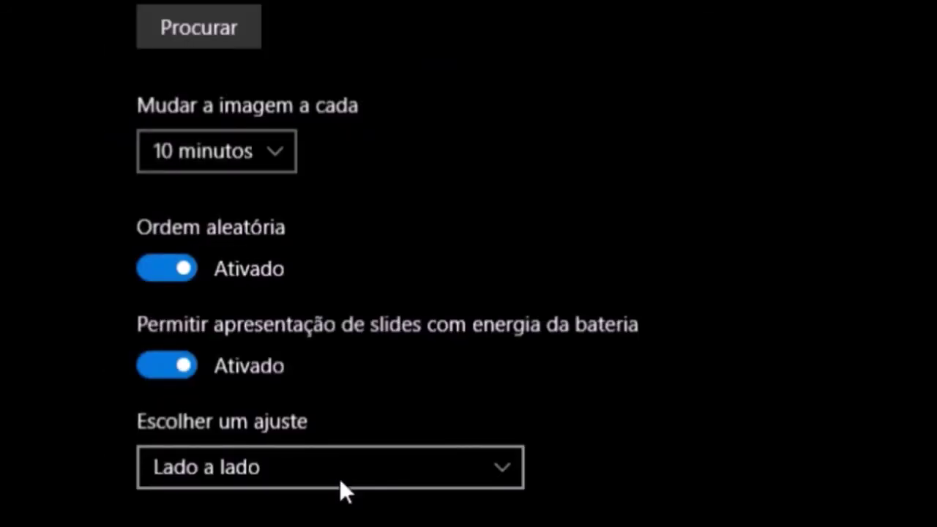
left_click(503, 468)
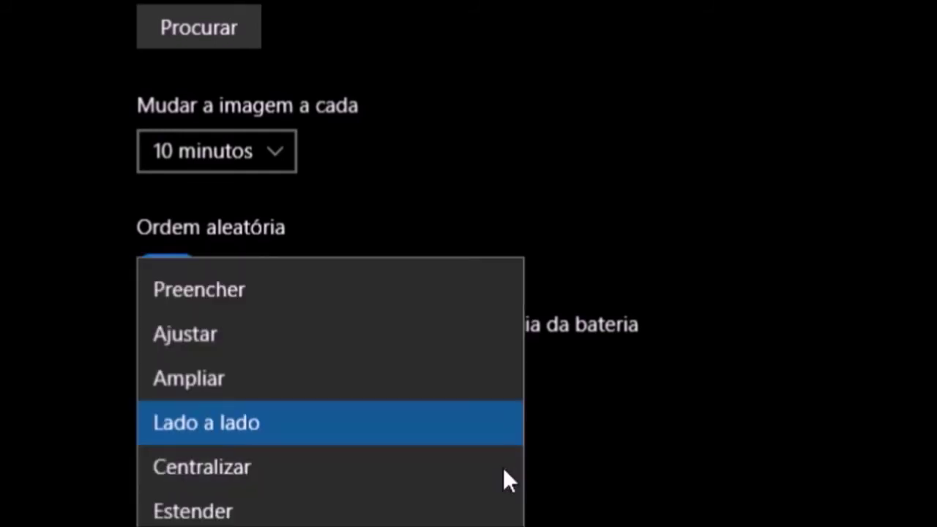
left_click(432, 517)
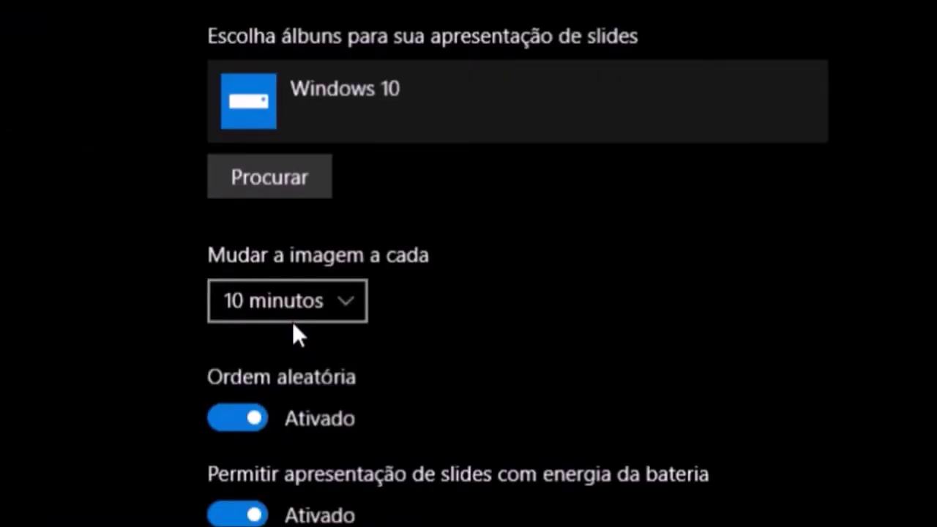
Set the slideshow to change the picture every 1 minuto and check the desktop
left_click(346, 305)
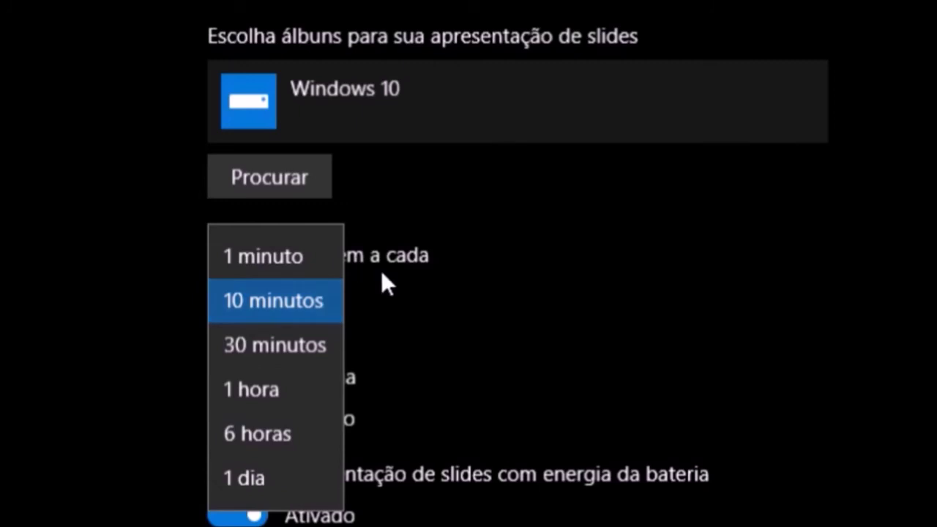
left_click(305, 260)
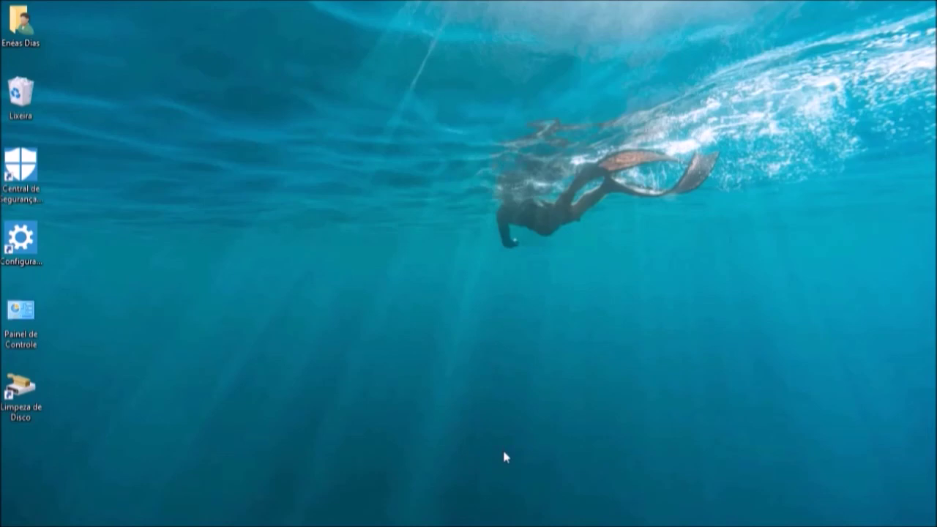
mouse_move(557, 521)
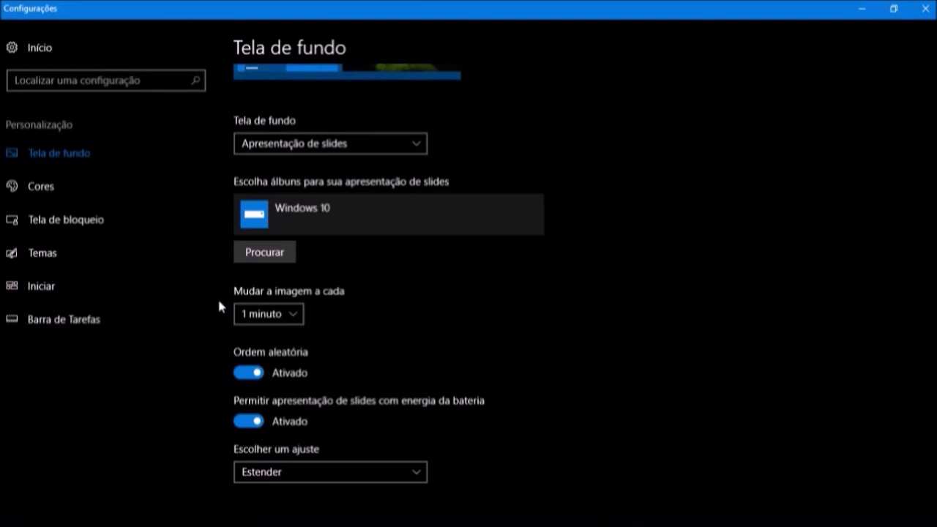
Examine the available themes in the Temas settings and close the settings window
left_click(19, 264)
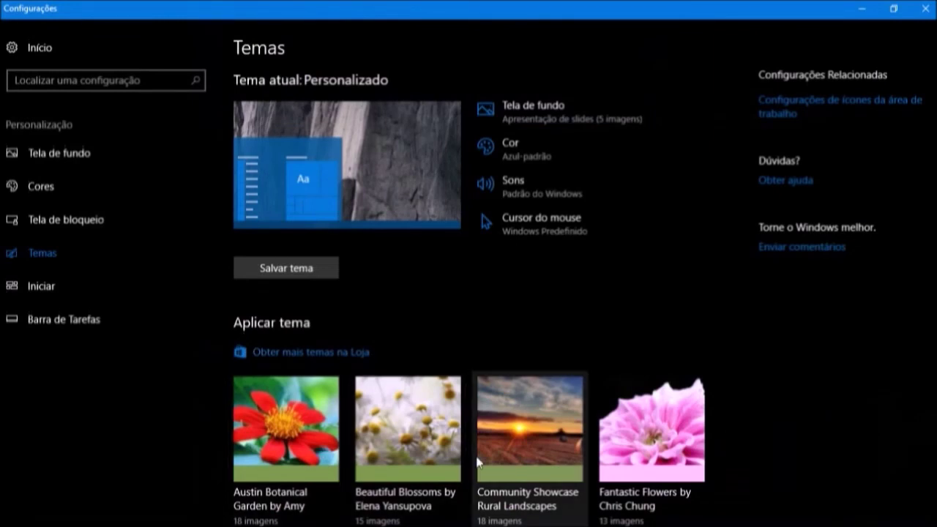
scroll(509, 463, "down", 4)
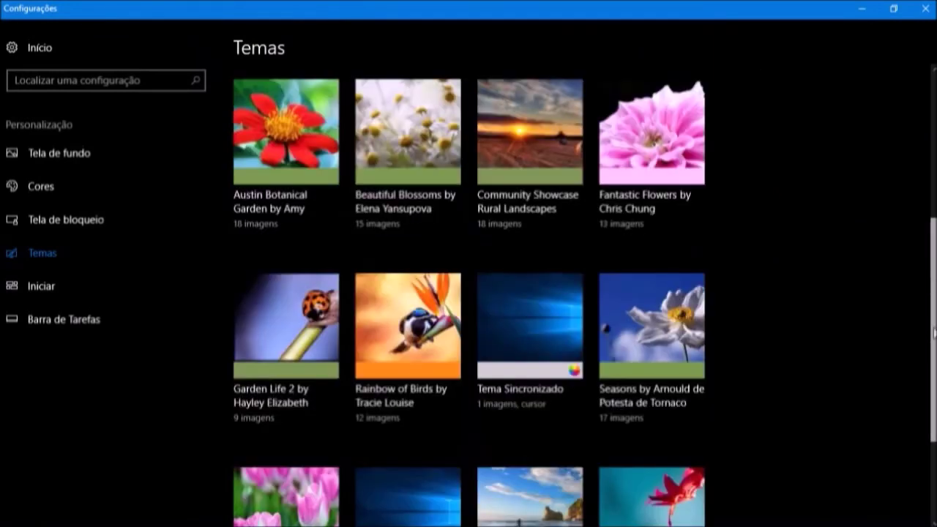
scroll(509, 463, "down", 2)
scroll(468, 293, "up", 2)
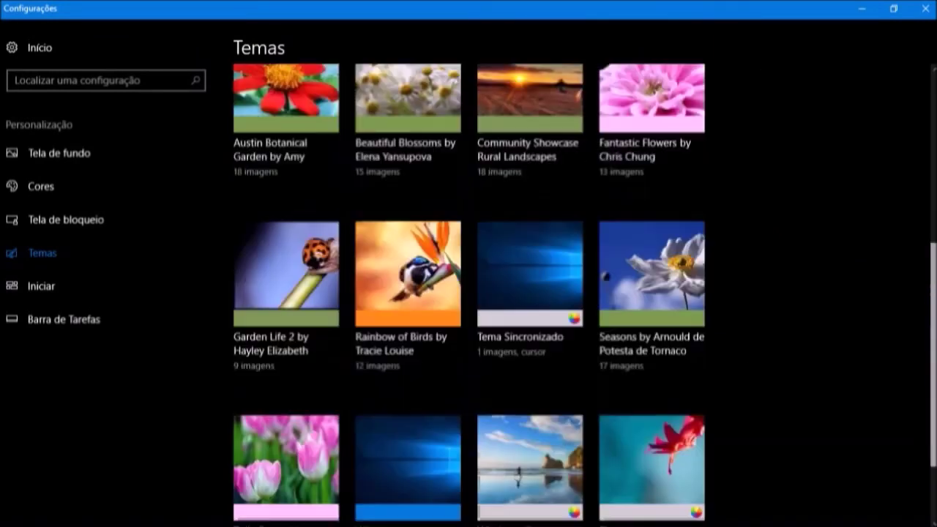
scroll(308, 350, "up", 5)
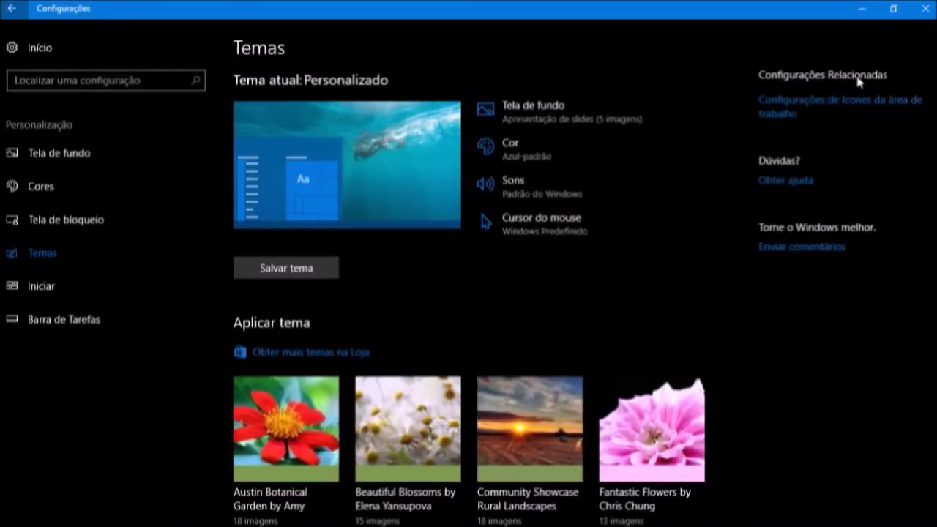
left_click(927, 9)
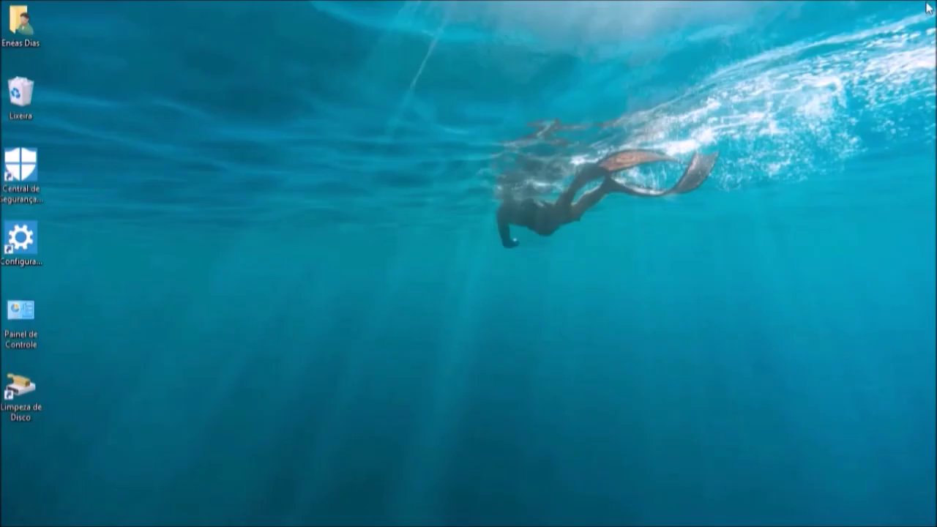